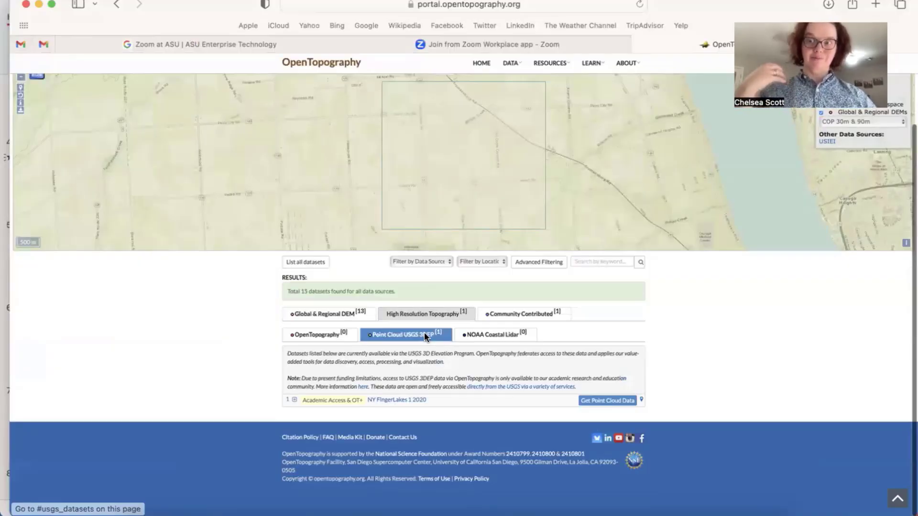
Step: Open the data request page for the USGS 1 meter Digital Elevation Model from the Global & Regional DEM results
{"action": "left_click", "coordinate": [320, 318]}
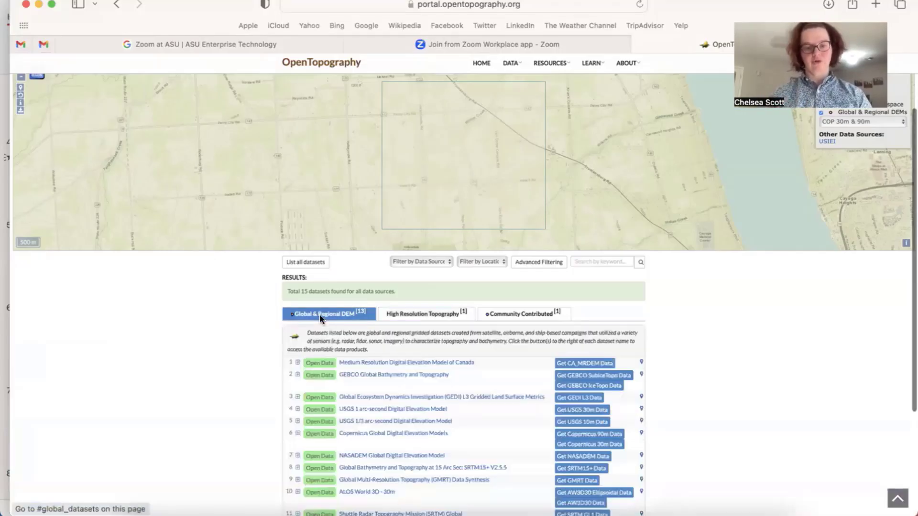
{"action": "scroll", "coordinate": [133, 351], "scroll_direction": "down", "scroll_amount": 5}
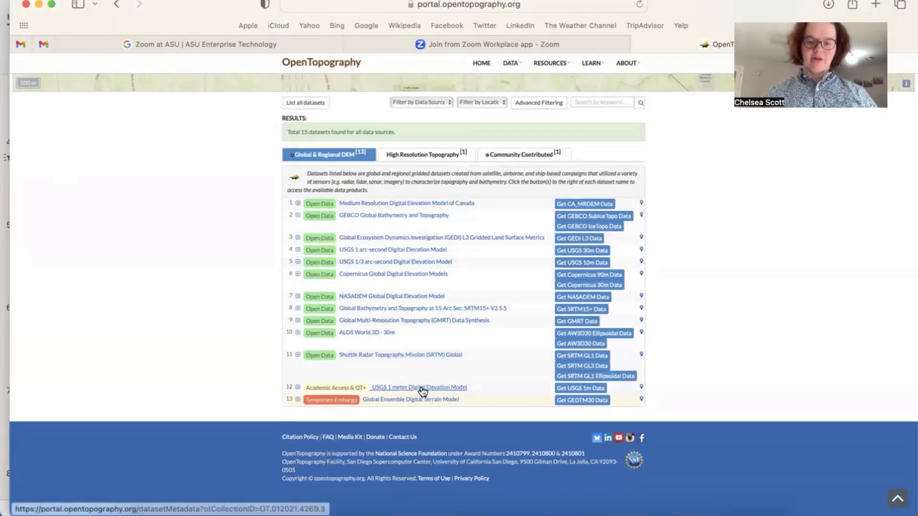
{"action": "left_click", "coordinate": [578, 390]}
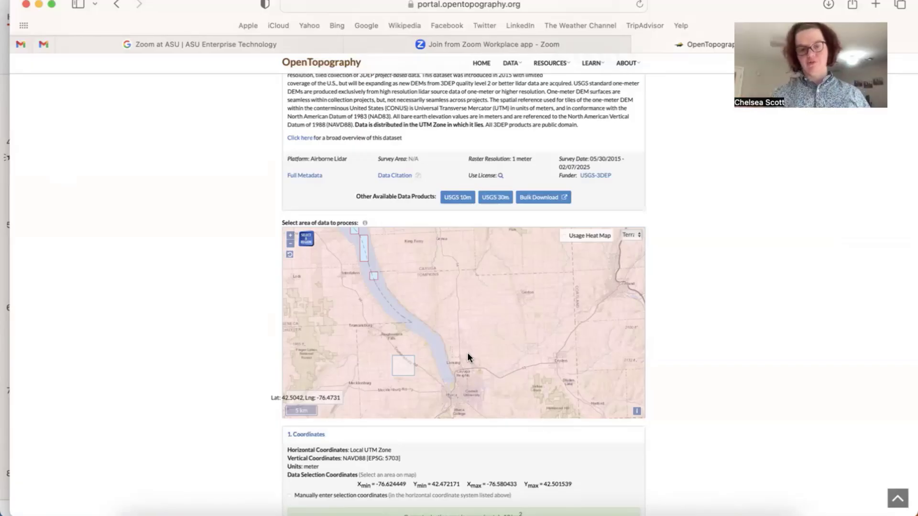
Step: Select a processing area of about 164 km² on the map, northwest of Ithaca
{"action": "left_click_drag", "start_coordinate": [463, 352], "coordinate": [466, 300]}
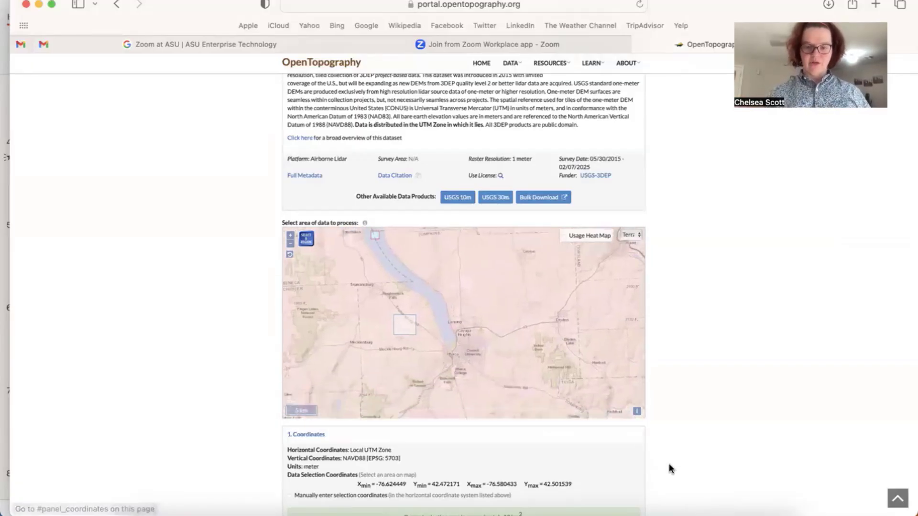
{"action": "scroll", "coordinate": [669, 464], "scroll_direction": "down", "scroll_amount": 2}
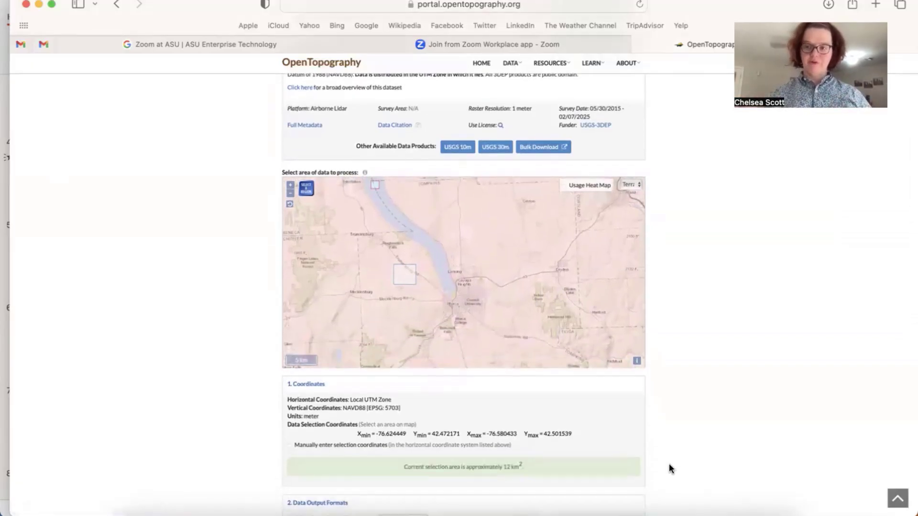
{"action": "left_click", "coordinate": [304, 190]}
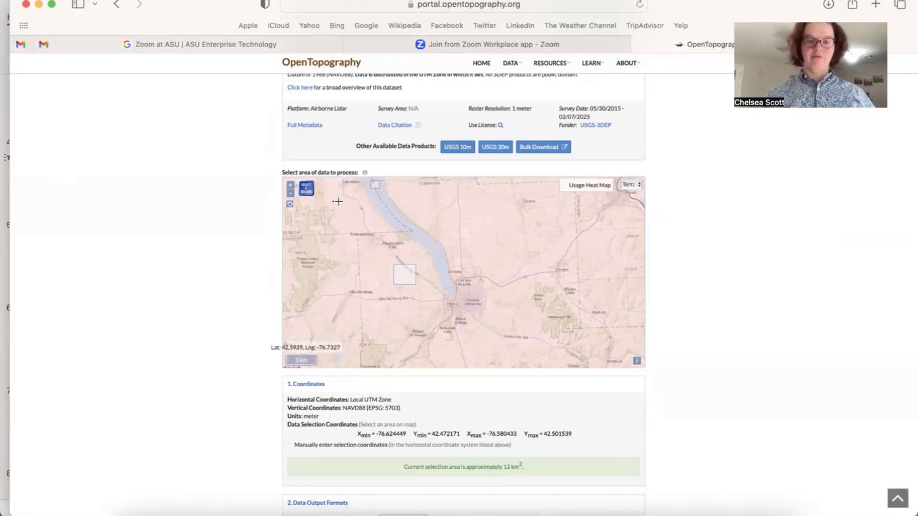
{"action": "left_click_drag", "start_coordinate": [333, 202], "coordinate": [411, 277]}
{"action": "scroll", "coordinate": [509, 271], "scroll_direction": "down", "scroll_amount": 2}
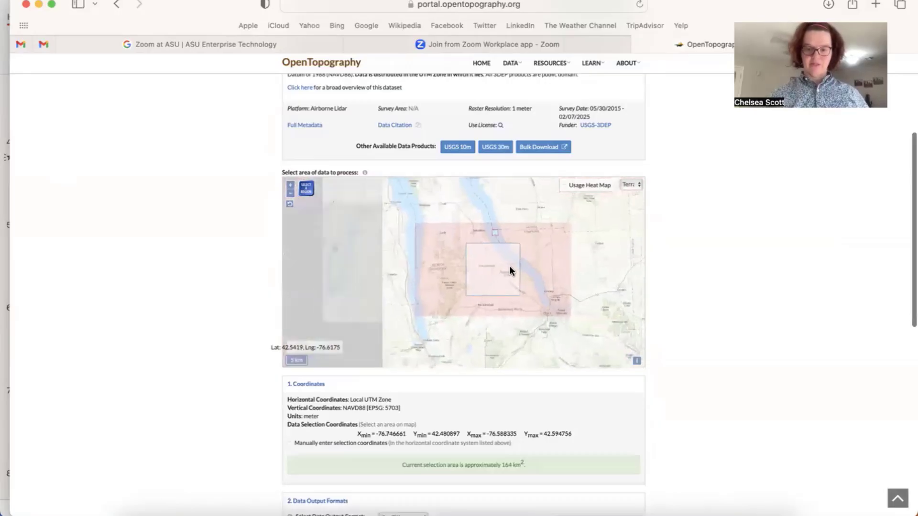
Step: Redraw the processing area larger, about 585 km², reaching across the lake northwest of Ithaca
{"action": "left_click_drag", "start_coordinate": [532, 273], "coordinate": [473, 259]}
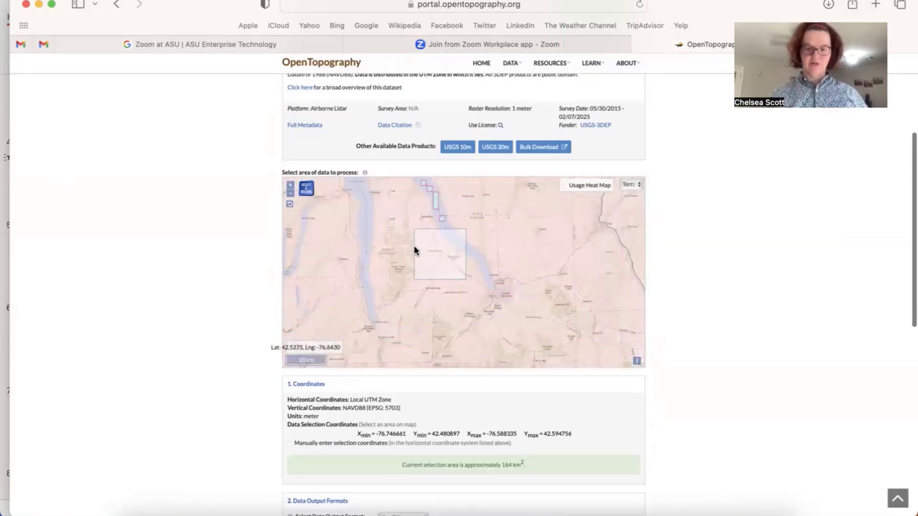
{"action": "left_click", "coordinate": [310, 191]}
{"action": "left_click_drag", "start_coordinate": [381, 202], "coordinate": [481, 291]}
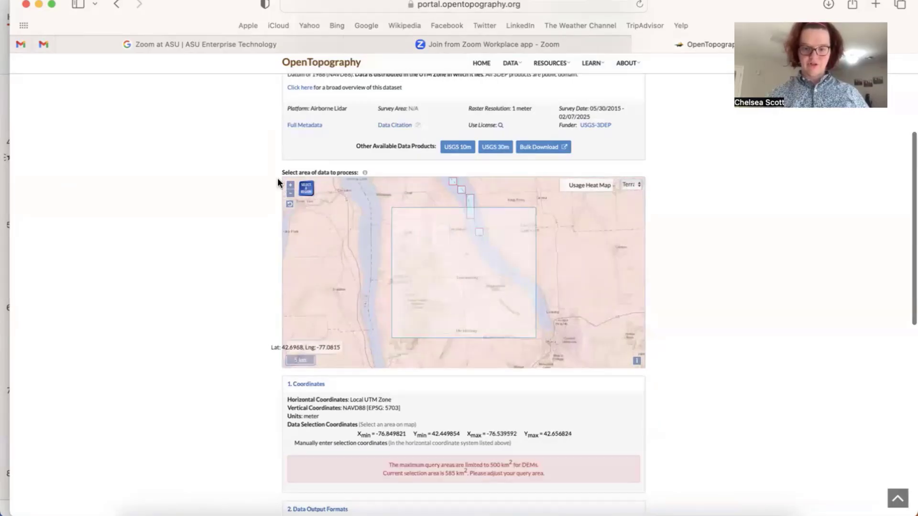
Step: Redraw the processing area smaller, about 428 km², across the lake northwest of Ithaca
{"action": "left_click", "coordinate": [306, 189]}
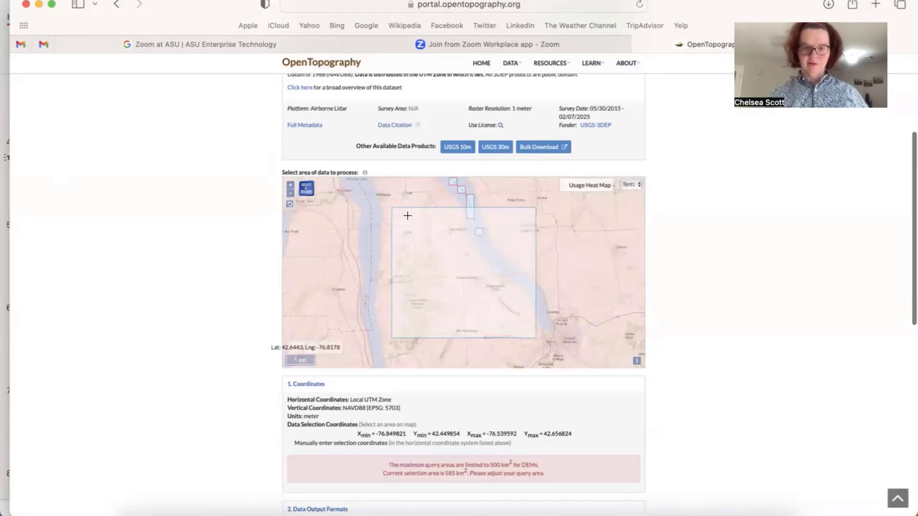
{"action": "left_click_drag", "start_coordinate": [410, 225], "coordinate": [532, 336]}
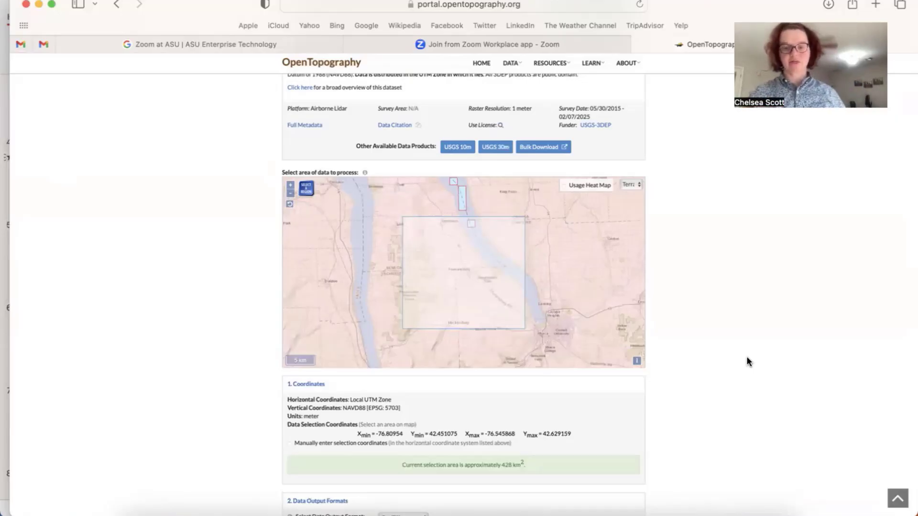
Step: Show the additional job description options, title the job "Tile 1" and submit it
{"action": "scroll", "coordinate": [747, 358], "scroll_direction": "down", "scroll_amount": 5}
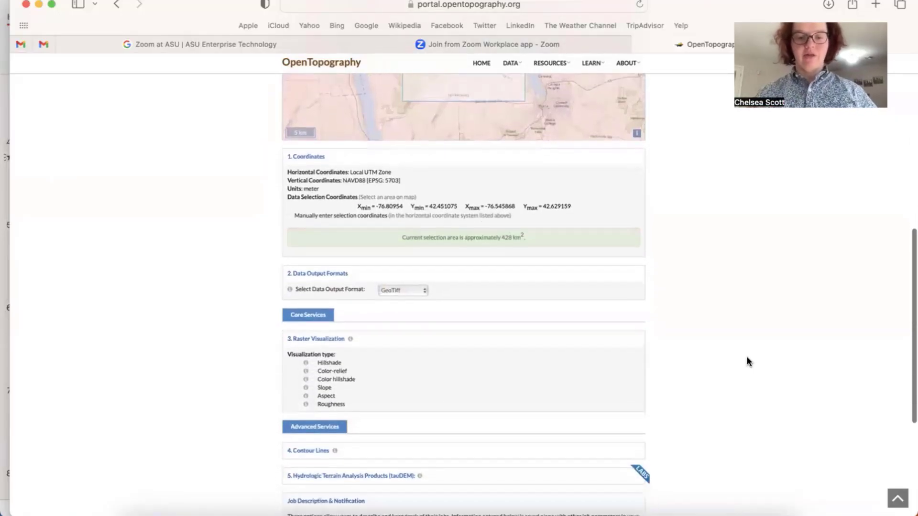
{"action": "scroll", "coordinate": [747, 359], "scroll_direction": "down", "scroll_amount": 3}
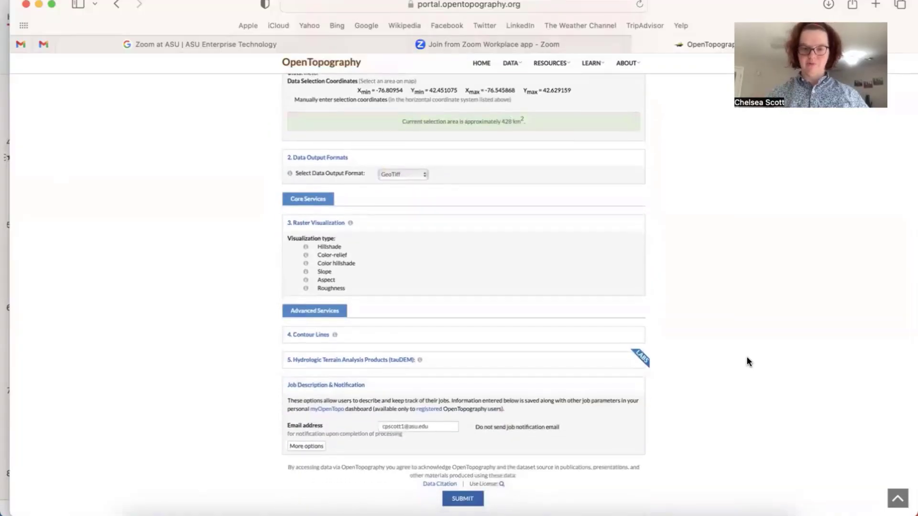
{"action": "scroll", "coordinate": [747, 361], "scroll_direction": "down", "scroll_amount": 1}
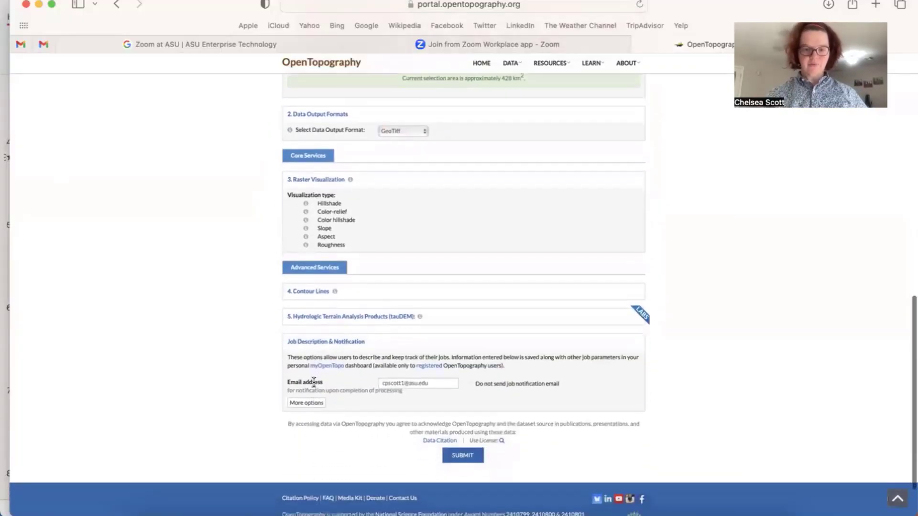
{"action": "left_click", "coordinate": [307, 403]}
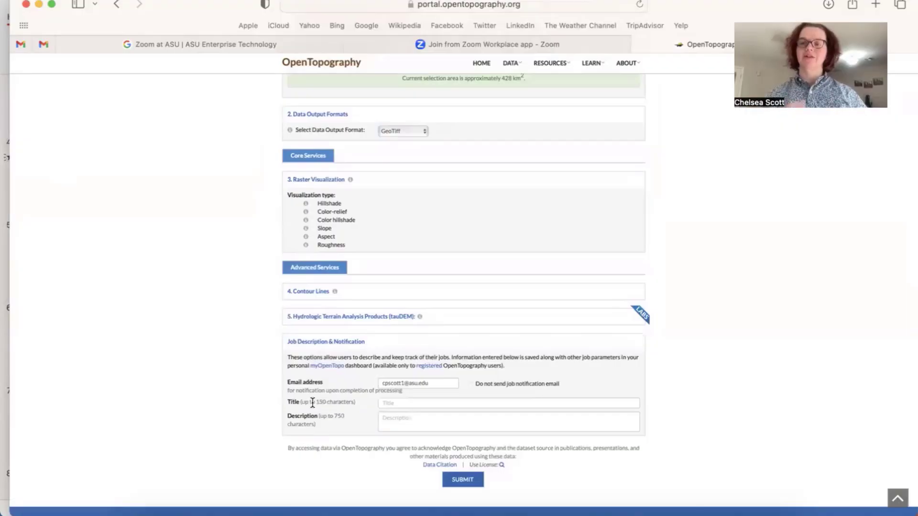
{"action": "left_click", "coordinate": [431, 404]}
{"action": "type", "text": "Til"}
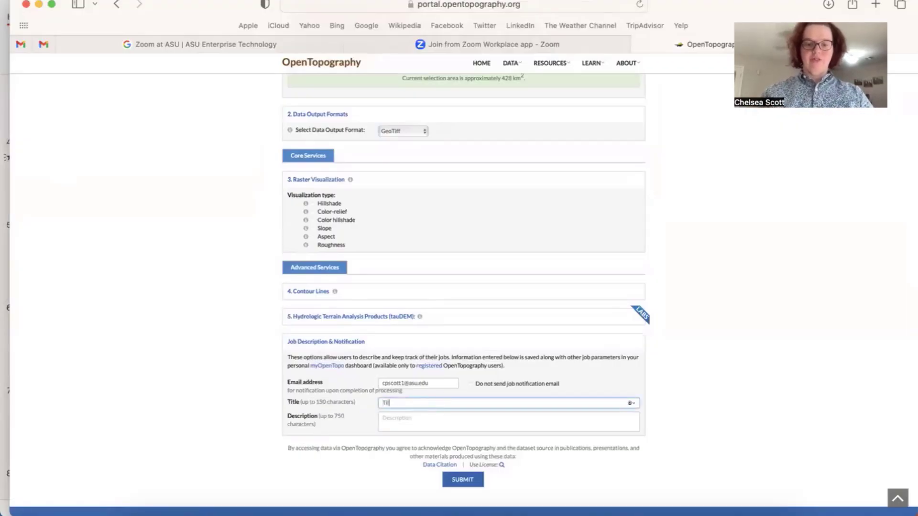
{"action": "type", "text": "e 1"}
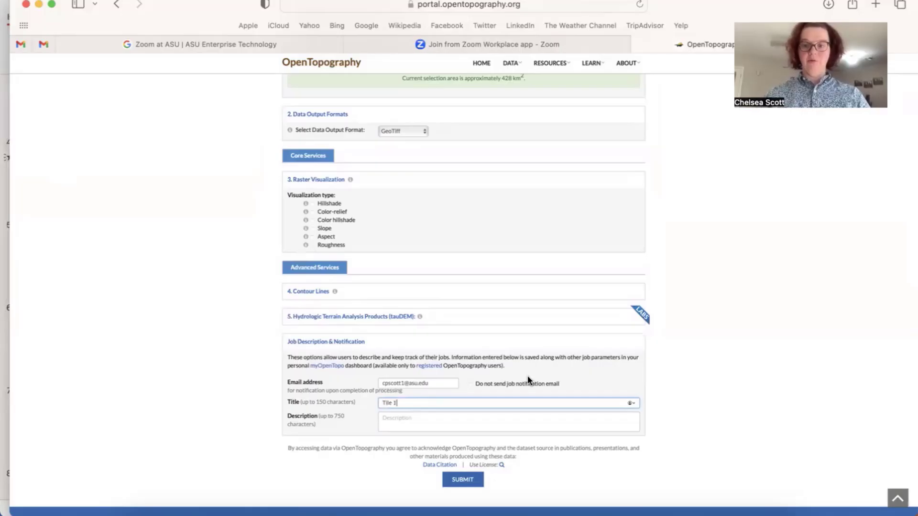
{"action": "left_click", "coordinate": [639, 356]}
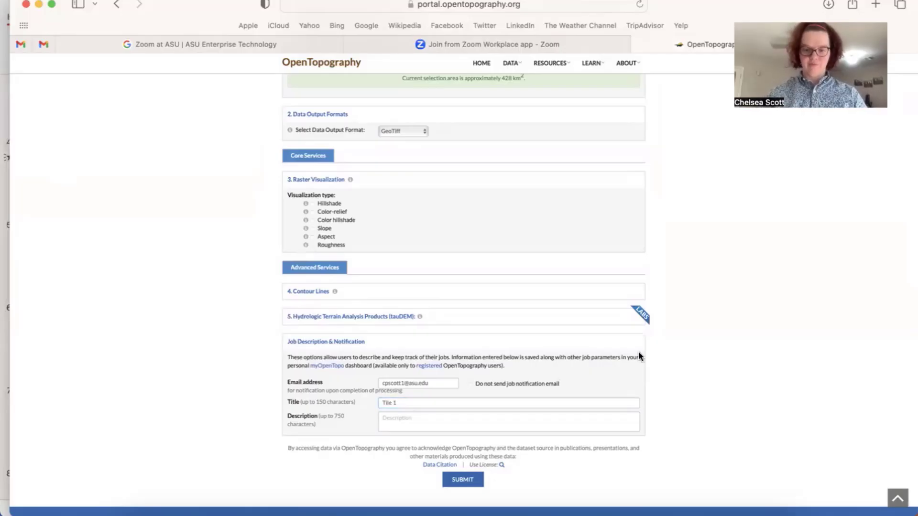
{"action": "left_click", "coordinate": [463, 479]}
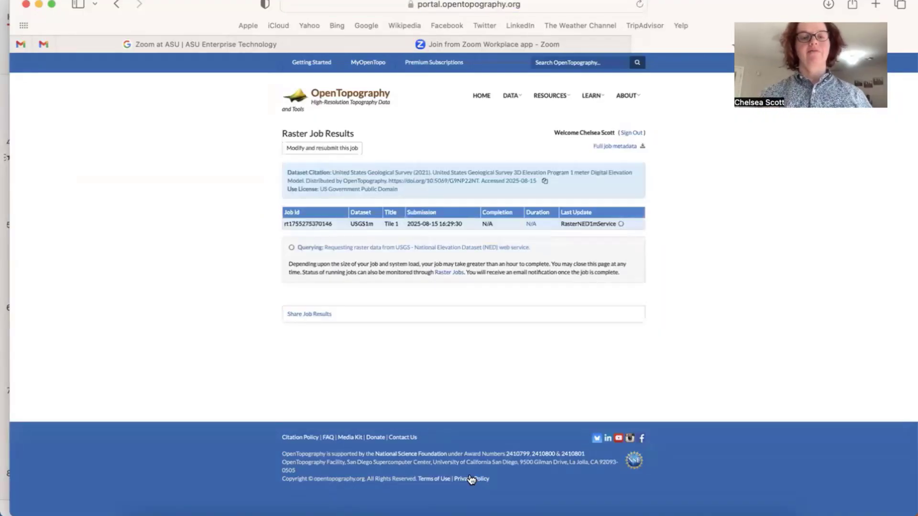
Step: Reopen the submitted job for modification and select an adjoining area of about 398 km² directly east of the first tile
{"action": "left_click", "coordinate": [324, 149]}
{"action": "scroll", "coordinate": [230, 208], "scroll_direction": "down", "scroll_amount": 5}
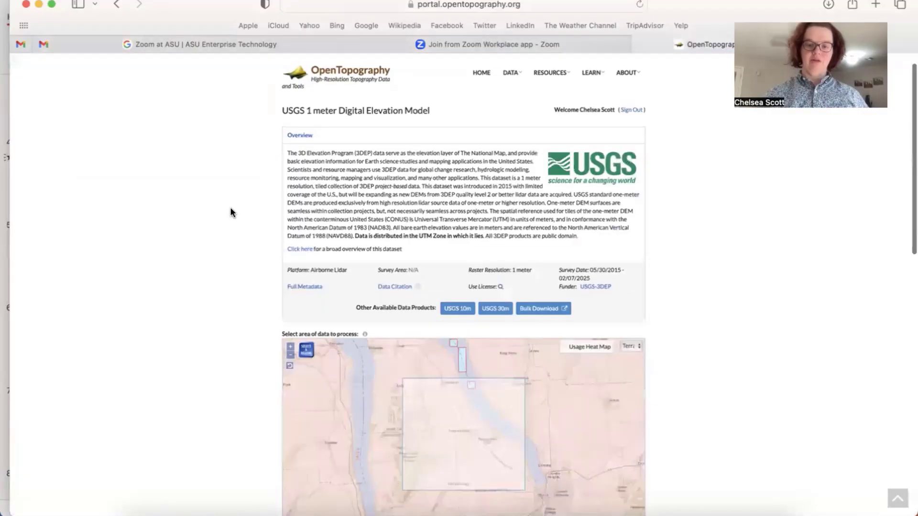
{"action": "scroll", "coordinate": [398, 275], "scroll_direction": "down", "scroll_amount": 1}
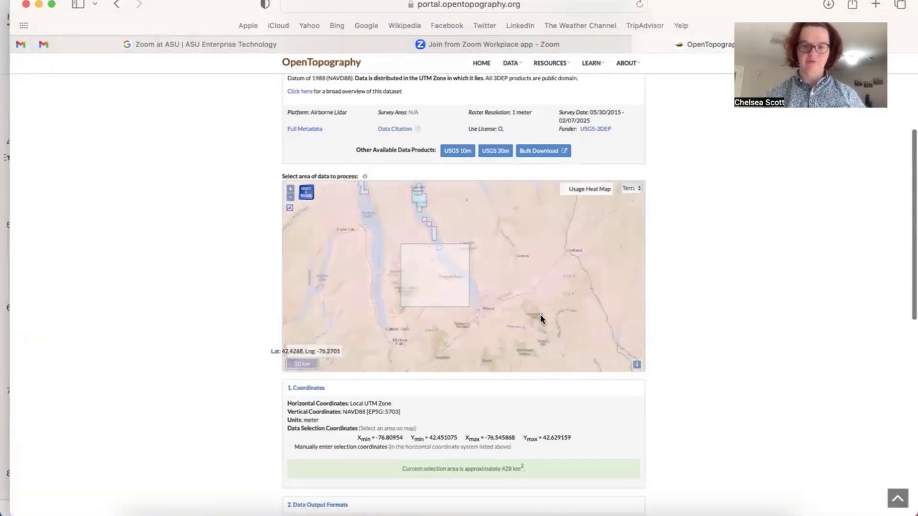
{"action": "scroll", "coordinate": [538, 315], "scroll_direction": "up", "scroll_amount": 1}
{"action": "scroll", "coordinate": [538, 314], "scroll_direction": "up", "scroll_amount": 2}
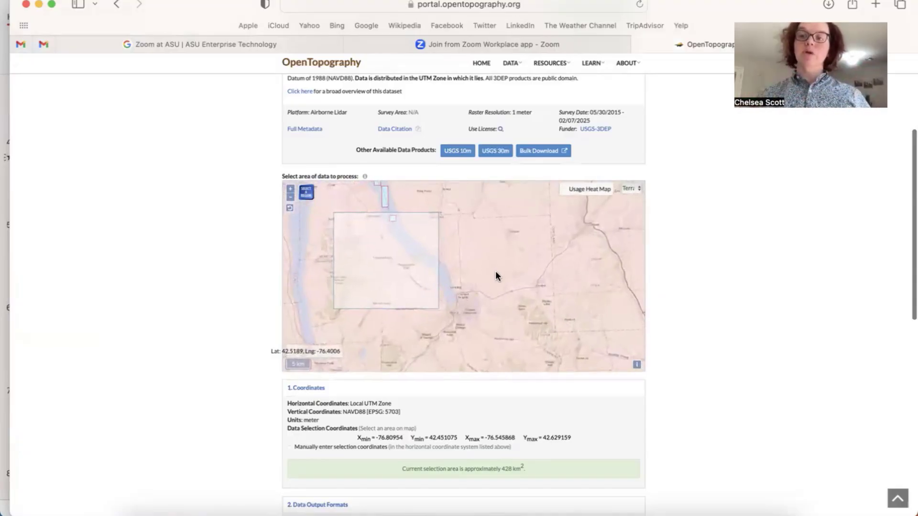
{"action": "scroll", "coordinate": [422, 266], "scroll_direction": "up", "scroll_amount": 2}
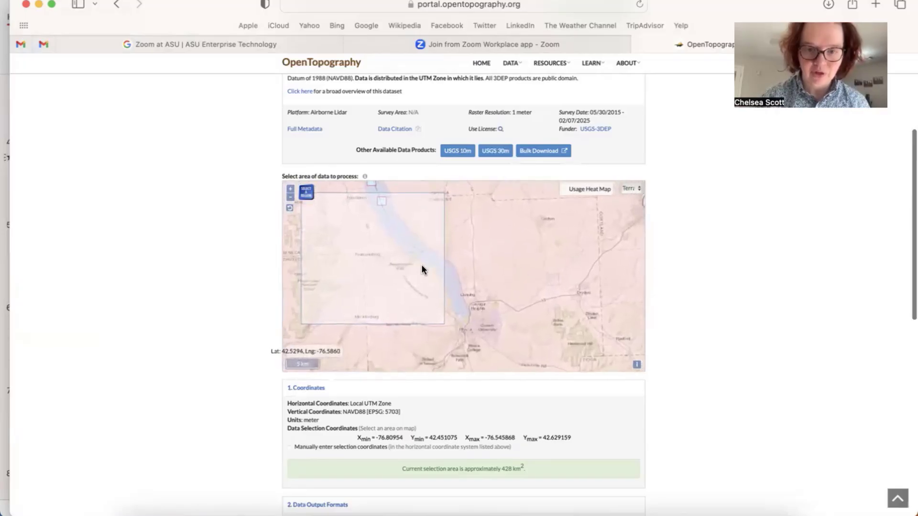
{"action": "scroll", "coordinate": [422, 271], "scroll_direction": "up", "scroll_amount": 1}
{"action": "left_click", "coordinate": [307, 192]}
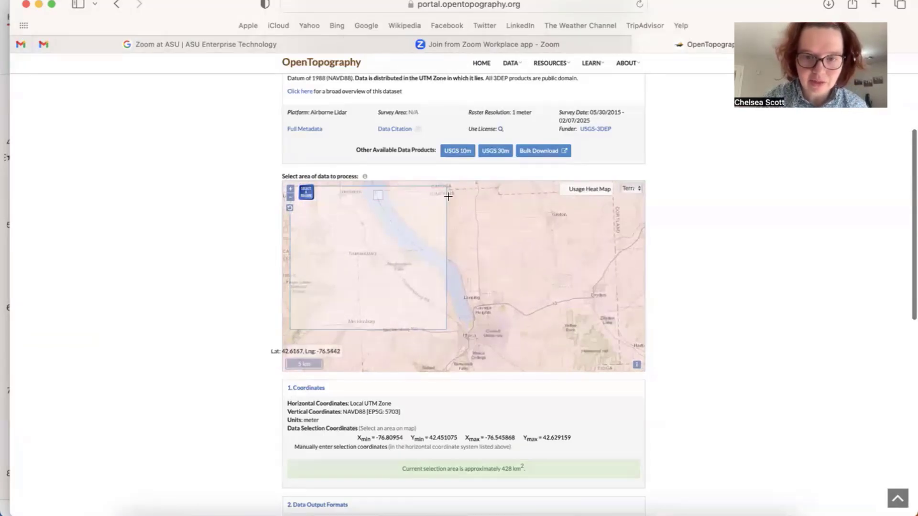
{"action": "left_click_drag", "start_coordinate": [444, 186], "coordinate": [587, 330]}
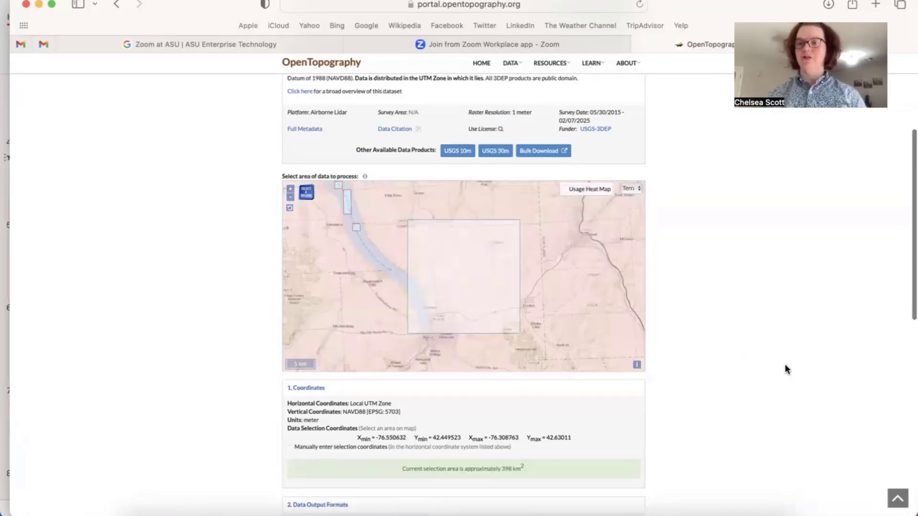
Step: Change the job title to "Tile 2" and submit the job
{"action": "scroll", "coordinate": [786, 366], "scroll_direction": "down", "scroll_amount": 7}
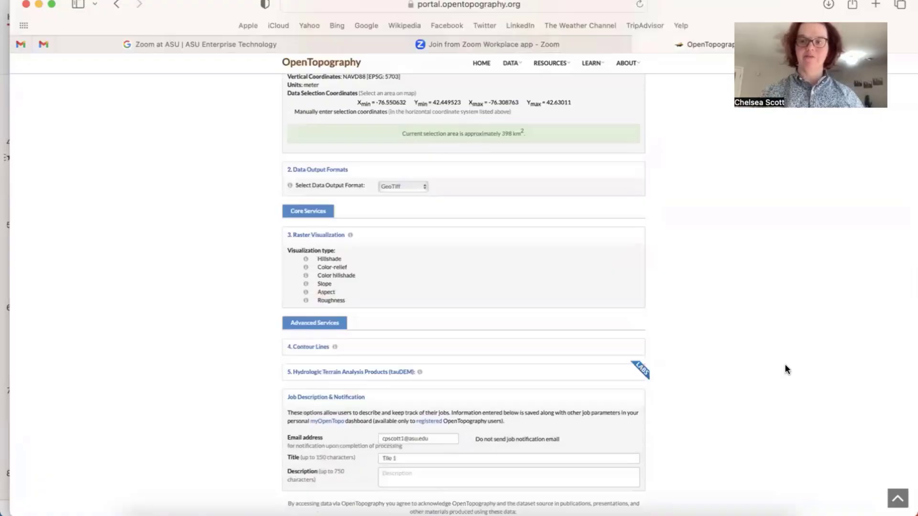
{"action": "scroll", "coordinate": [786, 366], "scroll_direction": "down", "scroll_amount": 2}
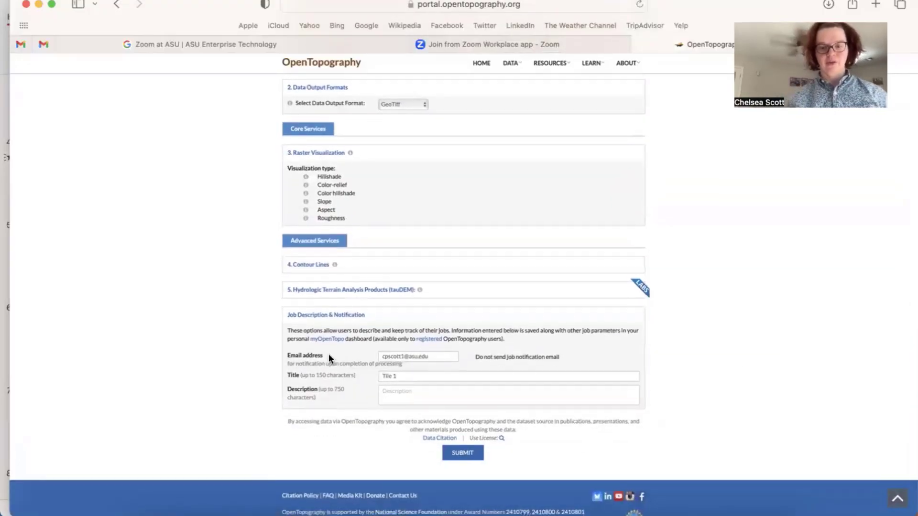
{"action": "left_click", "coordinate": [404, 377]}
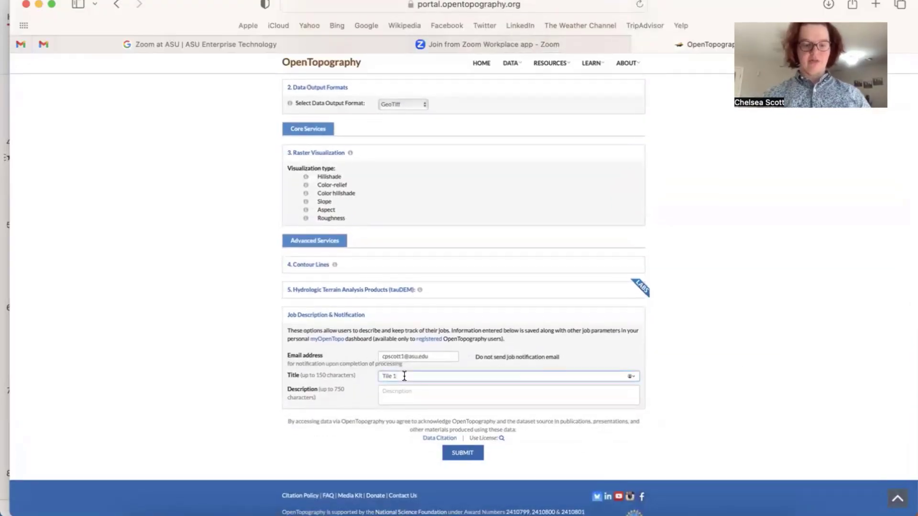
{"action": "key", "text": "BackSpace"}
{"action": "type", "text": "2"}
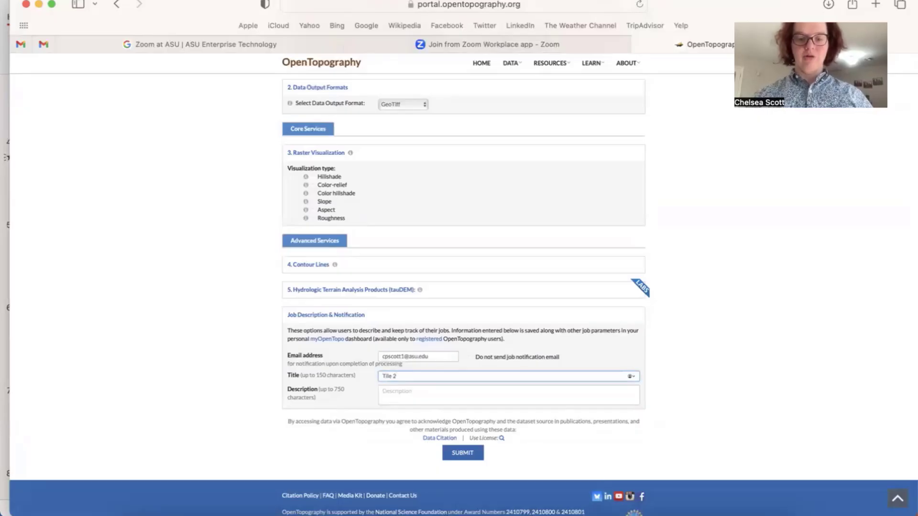
{"action": "left_click", "coordinate": [462, 453]}
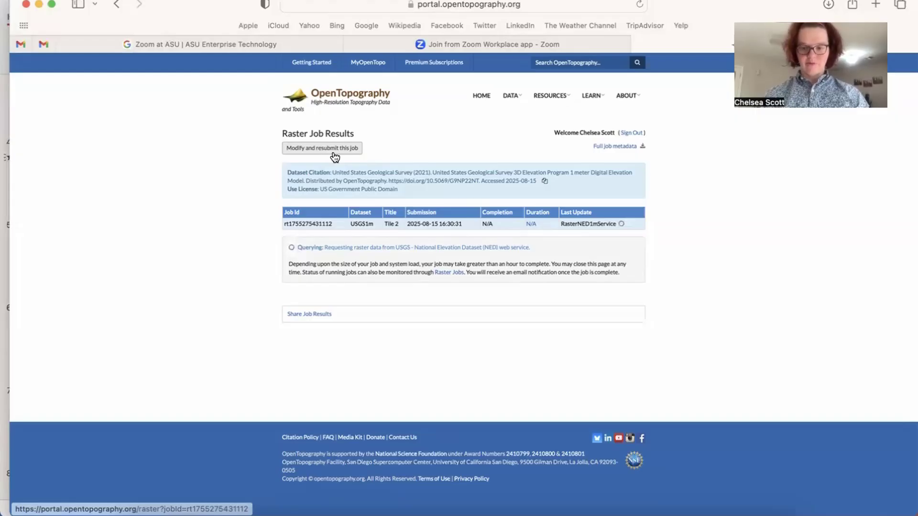
Step: Switch to QGIS and load D1.tif, D3.tif, D4.tif and D2.tif from the Desktop grid_data folder as raster layers
{"action": "key", "text": "super+Tab"}
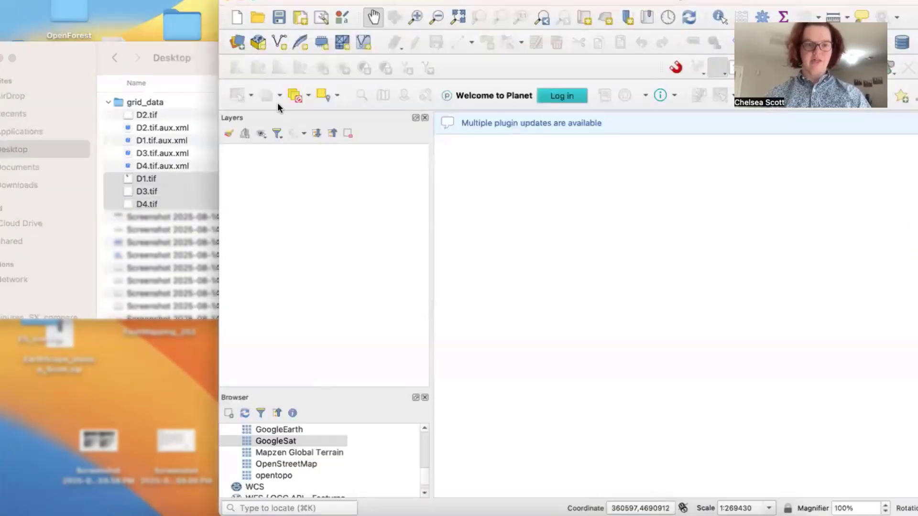
{"action": "left_click", "coordinate": [194, 63]}
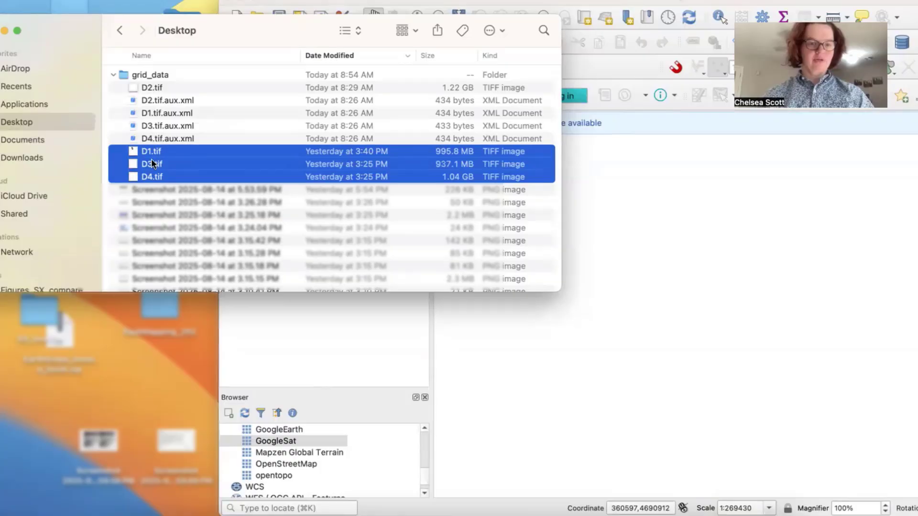
{"action": "left_click", "coordinate": [185, 228]}
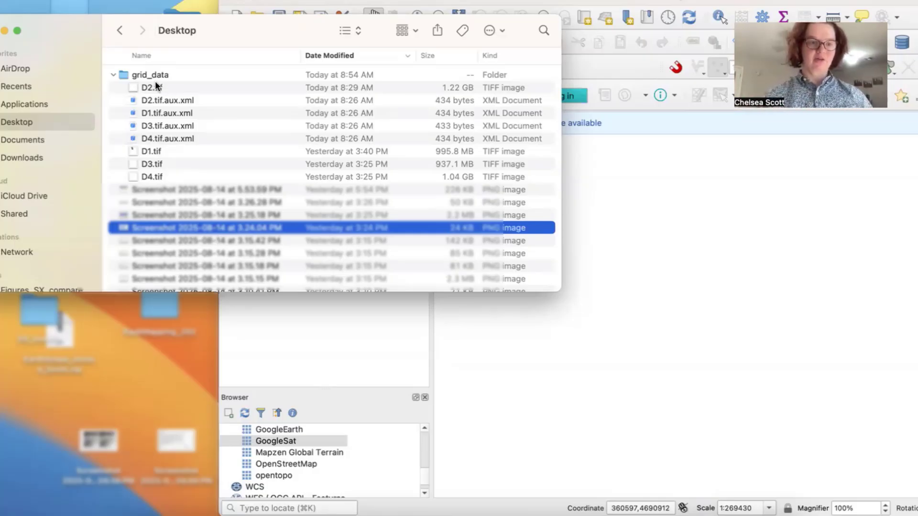
{"action": "left_click", "coordinate": [158, 151]}
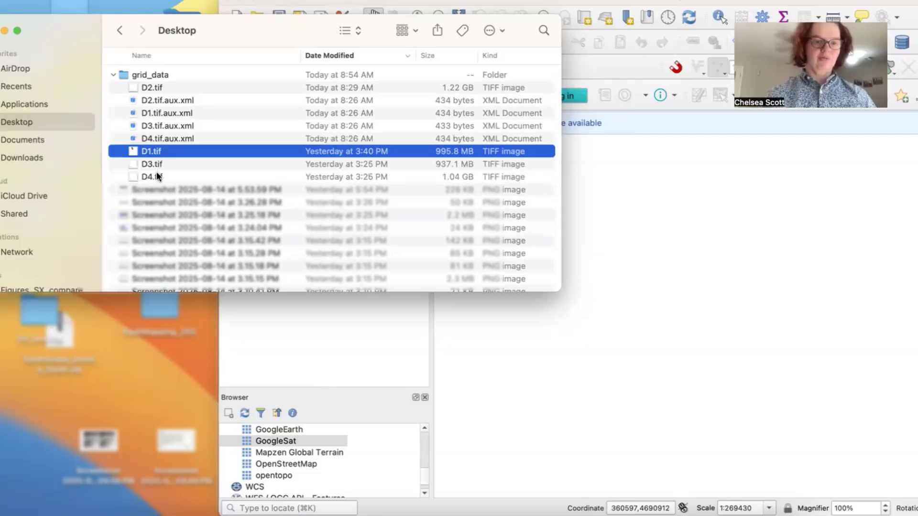
{"action": "left_click", "coordinate": [158, 176], "text": "shift"}
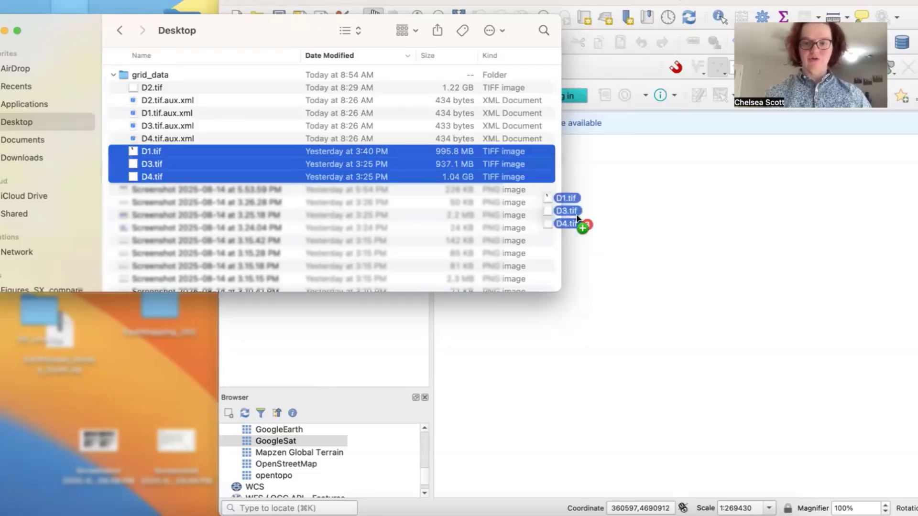
{"action": "left_click_drag", "start_coordinate": [577, 218], "coordinate": [699, 248]}
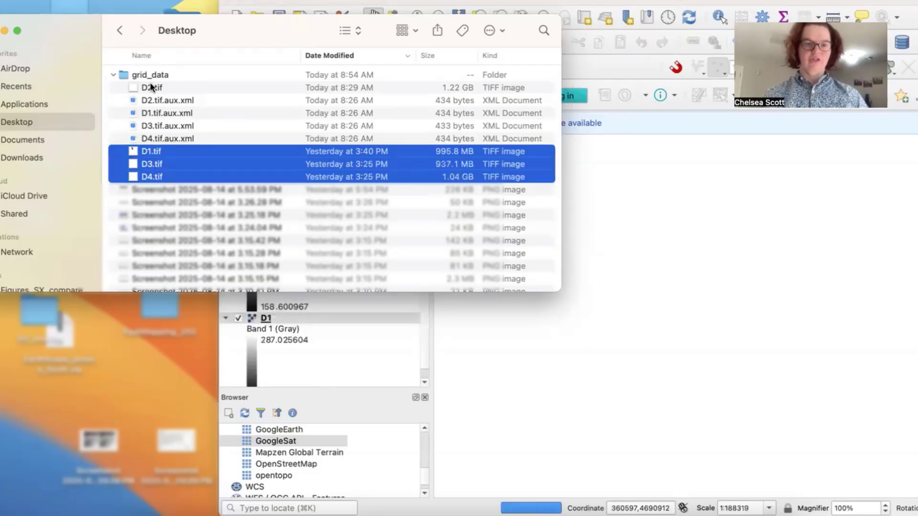
{"action": "left_click_drag", "start_coordinate": [149, 88], "coordinate": [641, 244]}
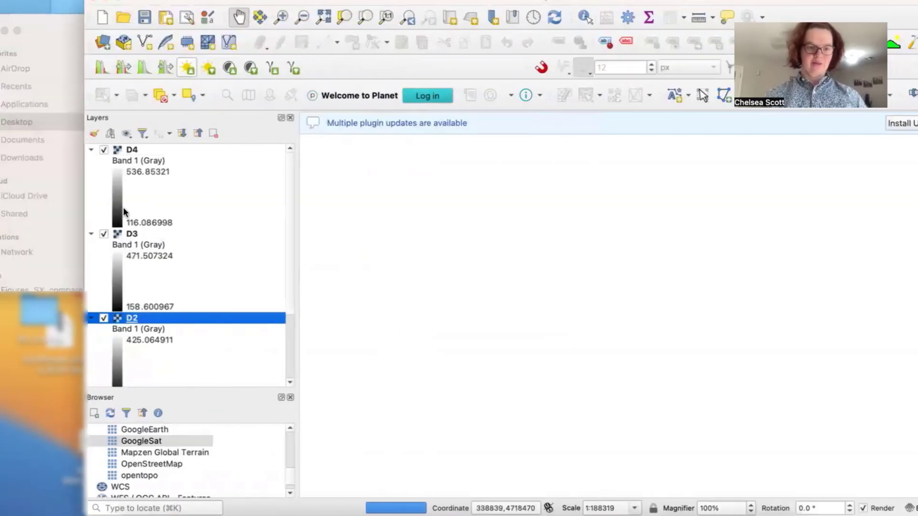
Step: Collapse the legends of the D4, D3, D2 and D1 layers in the layer list
{"action": "left_click", "coordinate": [92, 234]}
{"action": "left_click", "coordinate": [91, 149]}
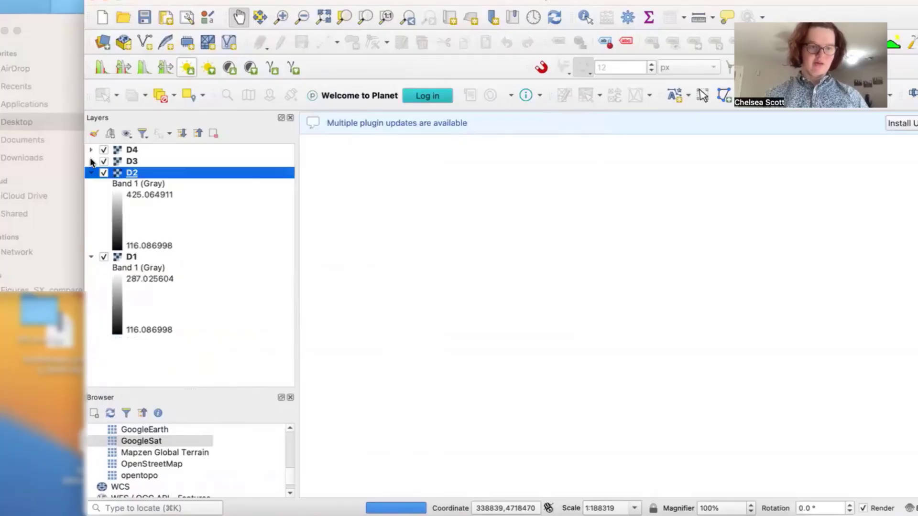
{"action": "left_click", "coordinate": [91, 256]}
{"action": "left_click", "coordinate": [91, 172]}
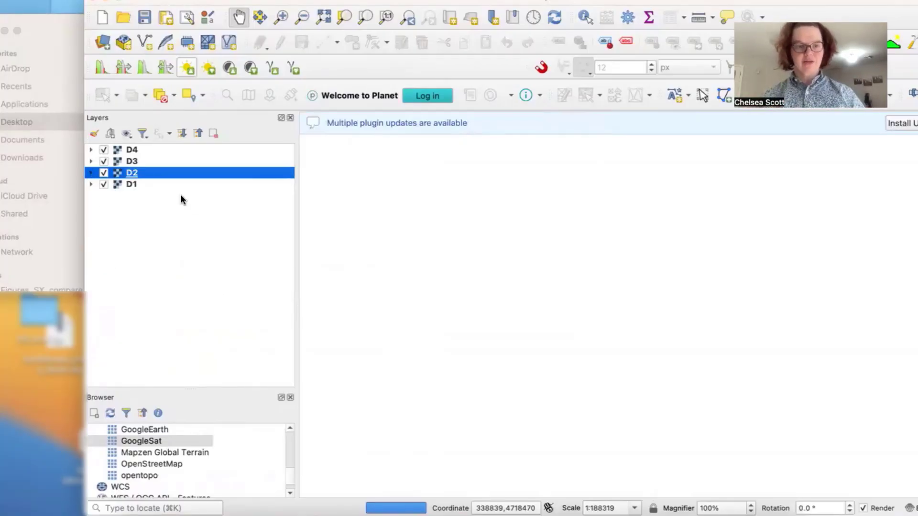
Step: Zoom the map to the extent of the D4 layer and view how the neighbouring DEM tiles adjoin
{"action": "left_click", "coordinate": [135, 150]}
{"action": "right_click", "coordinate": [135, 150]}
{"action": "left_click", "coordinate": [153, 155]}
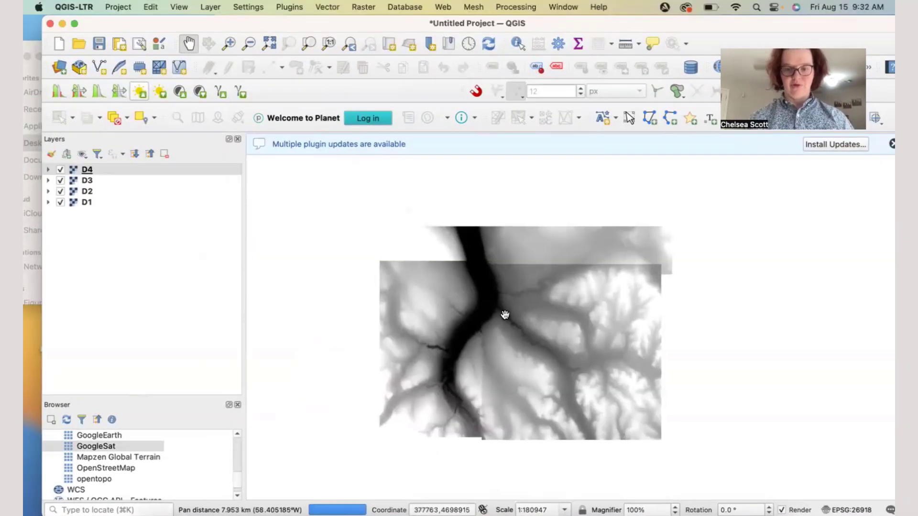
{"action": "left_click_drag", "start_coordinate": [505, 314], "coordinate": [517, 338]}
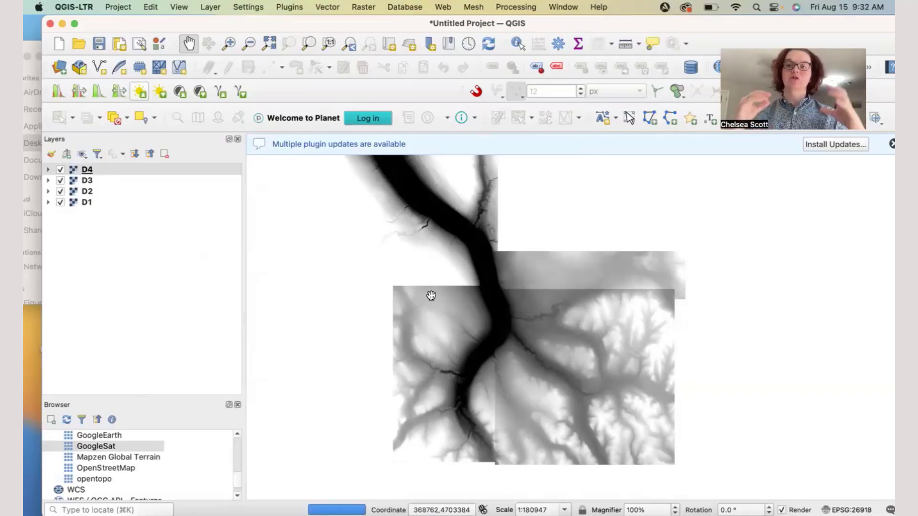
Step: Open the raster Merge tool and choose all four rasters, D1 through D4, as its input layers
{"action": "left_click", "coordinate": [363, 8]}
{"action": "mouse_move", "coordinate": [379, 65]}
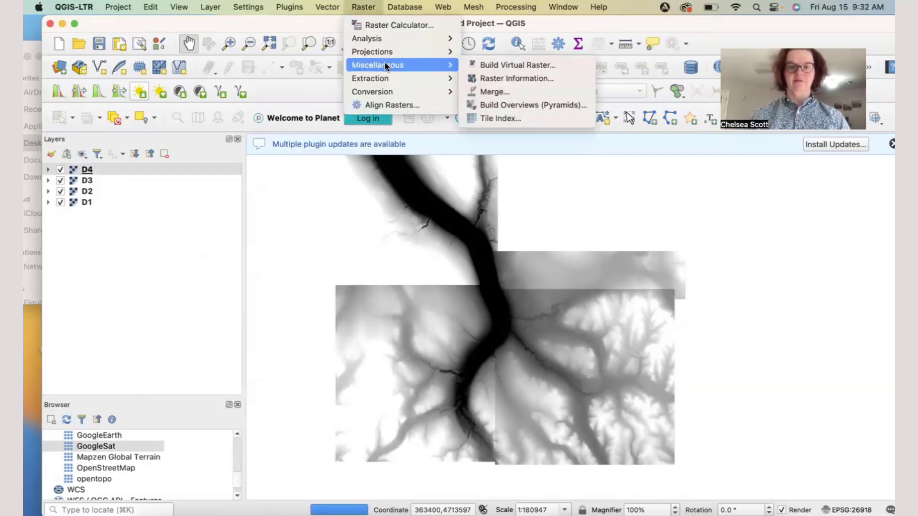
{"action": "left_click", "coordinate": [494, 98]}
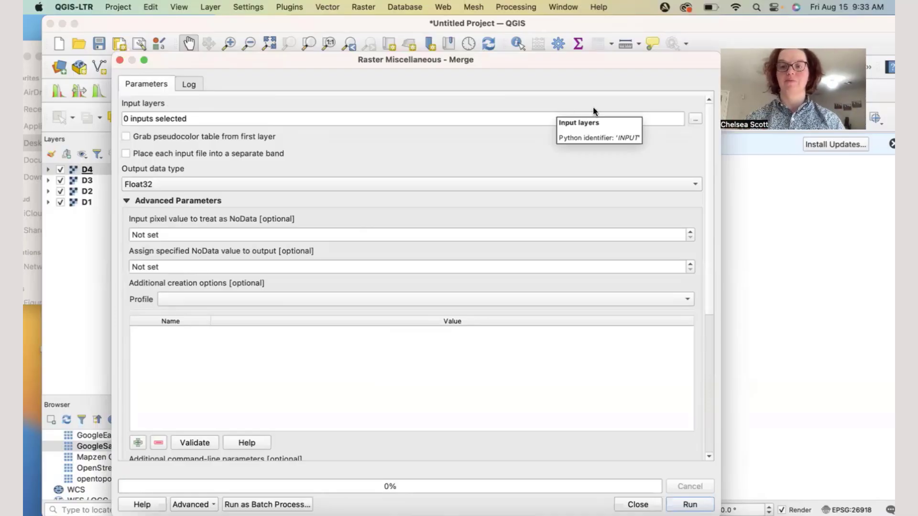
{"action": "left_click", "coordinate": [695, 120]}
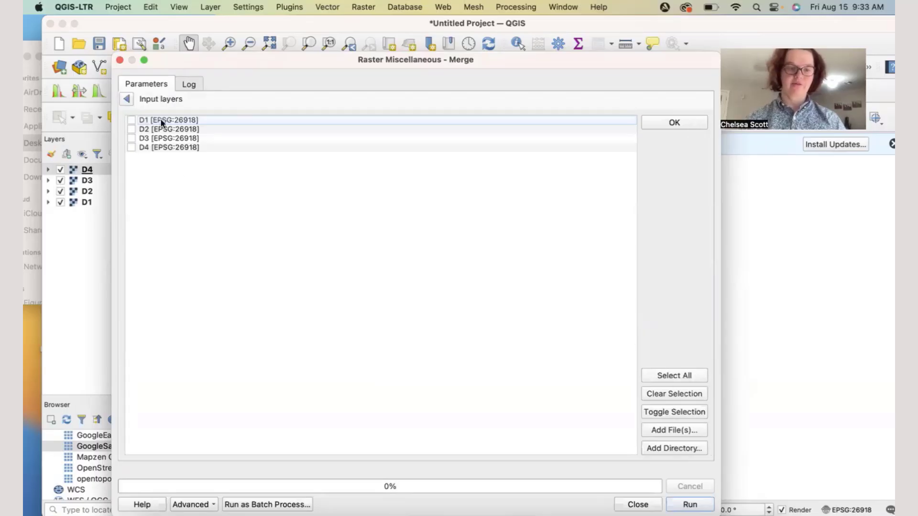
{"action": "left_click", "coordinate": [132, 120]}
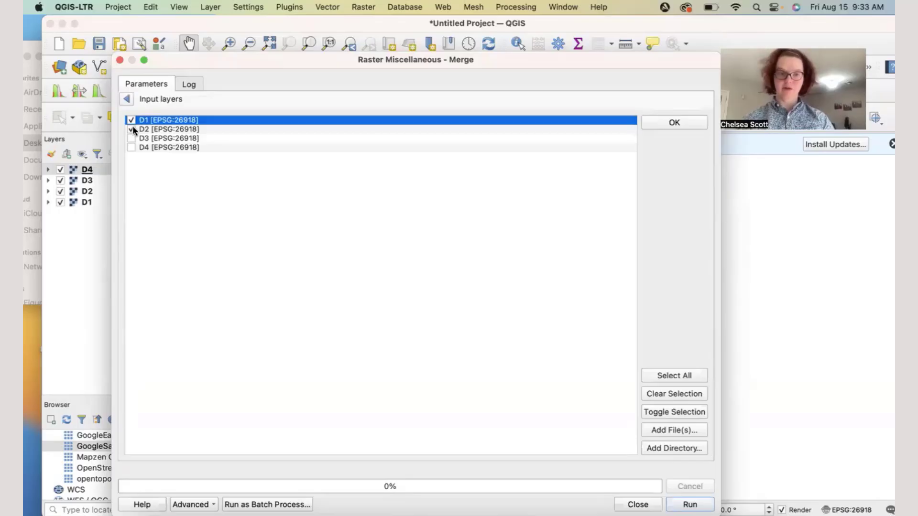
{"action": "left_click", "coordinate": [647, 378]}
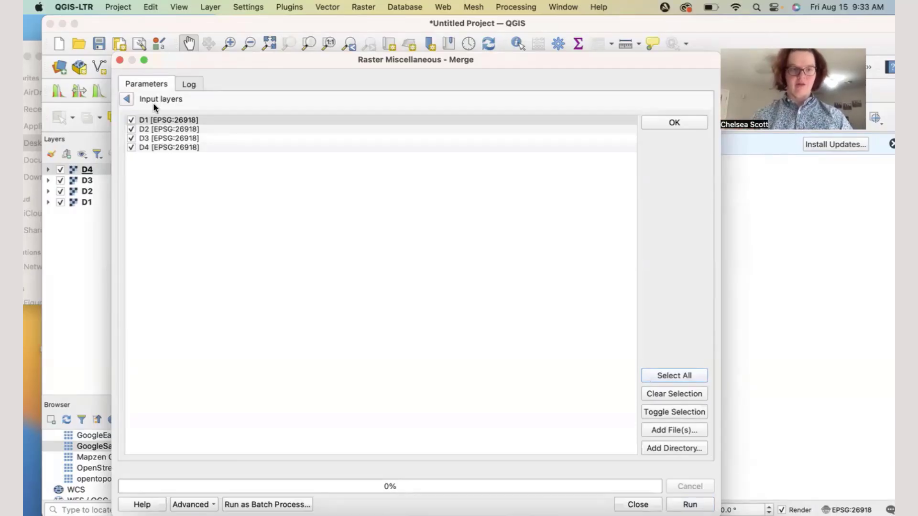
{"action": "left_click", "coordinate": [126, 98]}
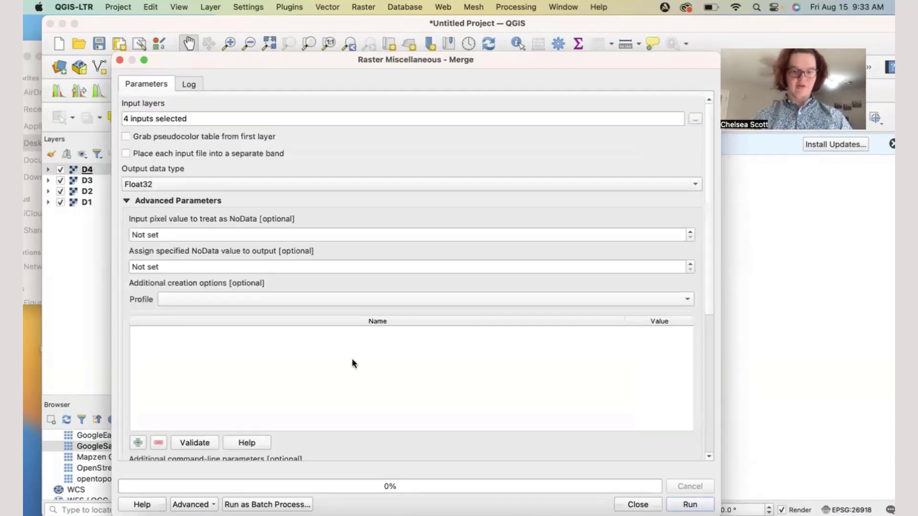
Step: Run the merge with Float32 data type and a temporary output file, and close the tool once it finishes
{"action": "scroll", "coordinate": [352, 360], "scroll_direction": "down", "scroll_amount": 8}
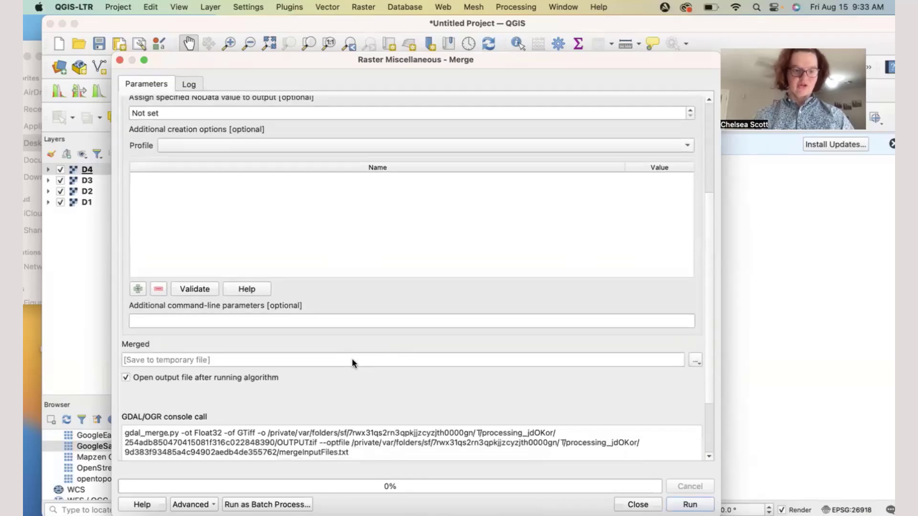
{"action": "scroll", "coordinate": [352, 363], "scroll_direction": "down", "scroll_amount": 1}
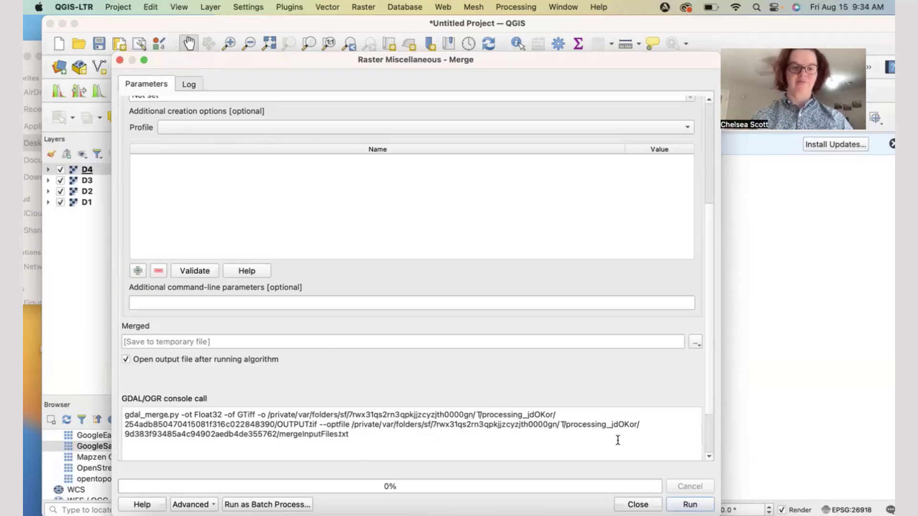
{"action": "left_click", "coordinate": [692, 505]}
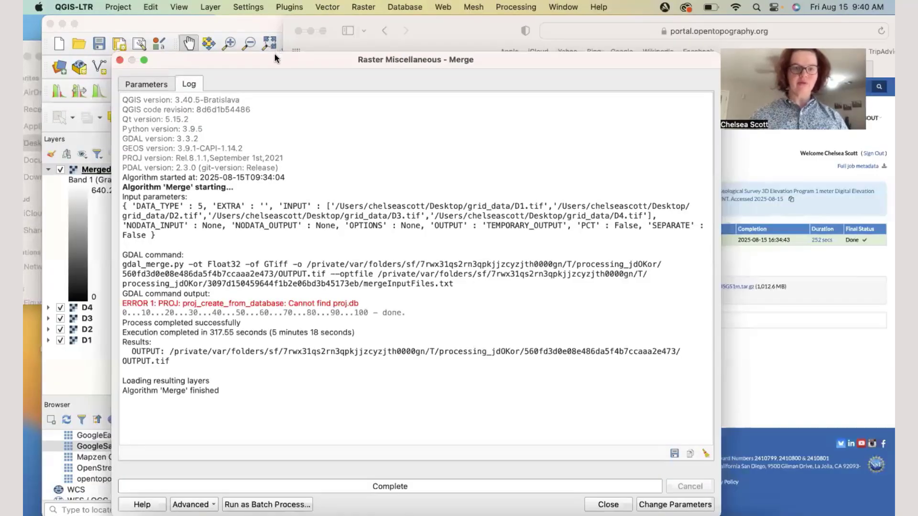
{"action": "left_click_drag", "start_coordinate": [275, 58], "coordinate": [298, 58]}
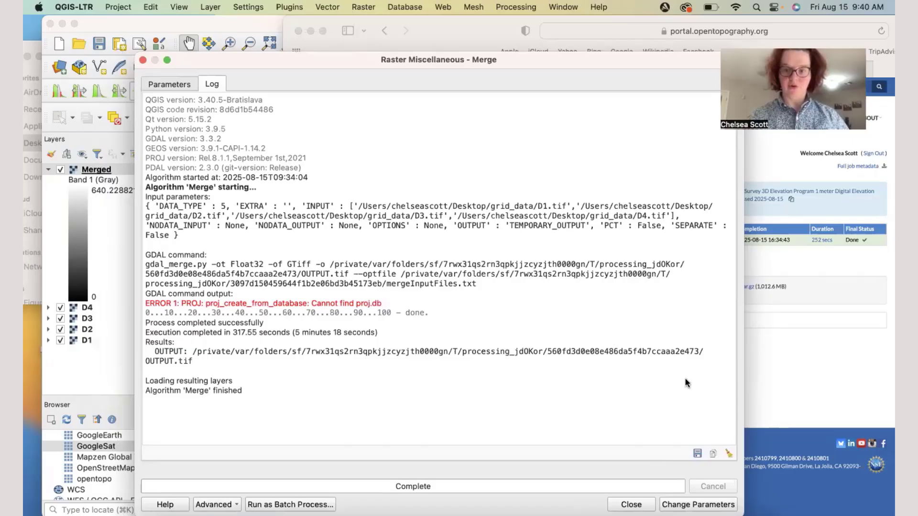
{"action": "left_click", "coordinate": [632, 505]}
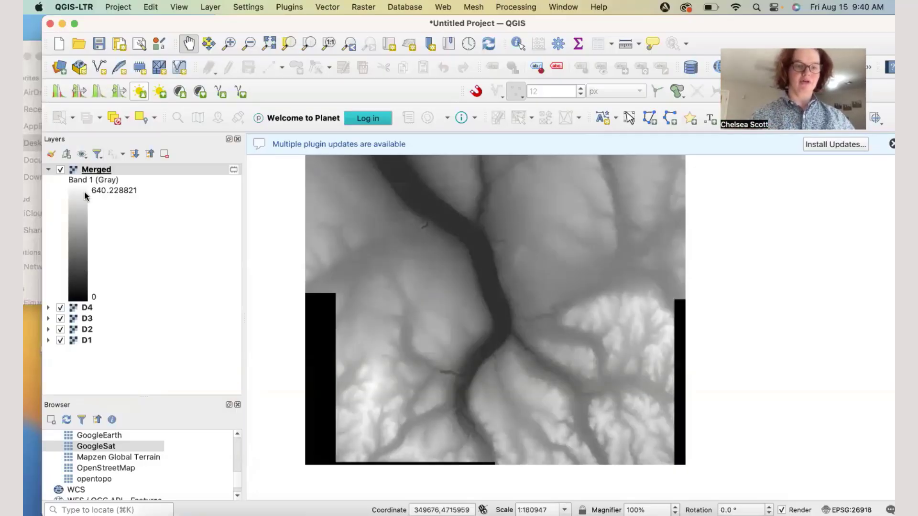
Step: Hide the source layers D4, D3, D2 and D1 so only the merged raster is displayed
{"action": "left_click", "coordinate": [59, 307]}
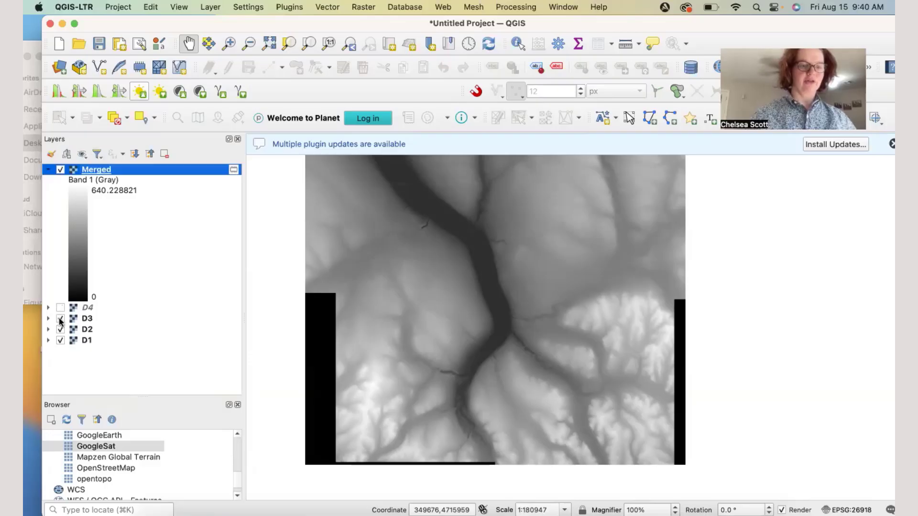
{"action": "left_click", "coordinate": [60, 318]}
{"action": "left_click", "coordinate": [60, 329]}
{"action": "left_click", "coordinate": [60, 340]}
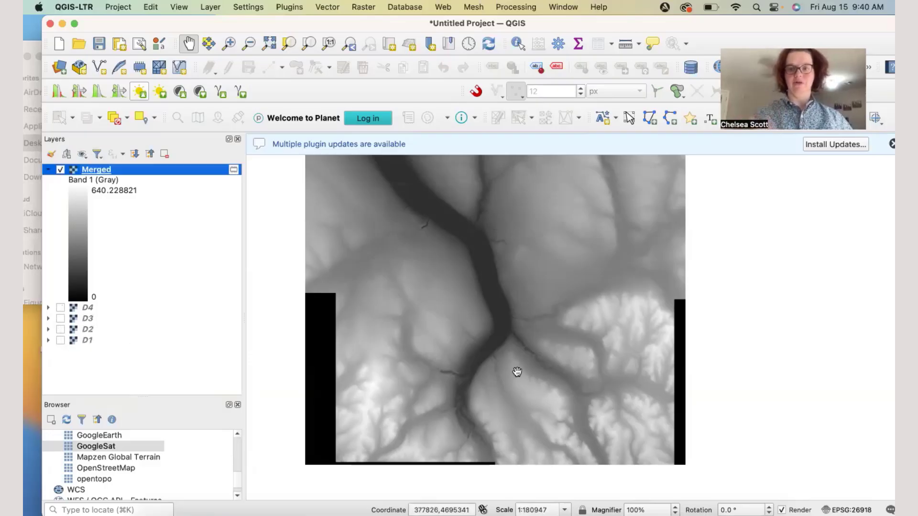
Step: Measure the merged raster's east-west width near its northern edge in kilometers, and close the measurement
{"action": "scroll", "coordinate": [517, 372], "scroll_direction": "down", "scroll_amount": 2}
{"action": "left_click_drag", "start_coordinate": [515, 345], "coordinate": [513, 363]}
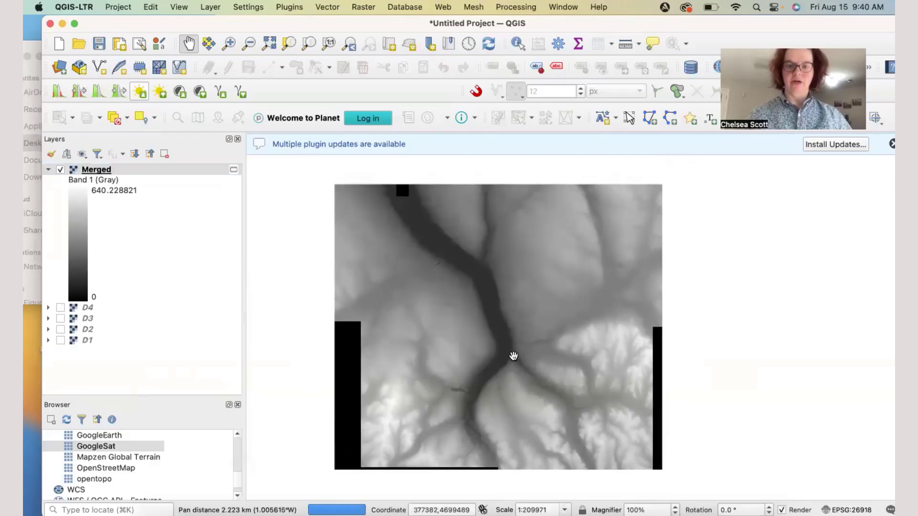
{"action": "left_click", "coordinate": [624, 44]}
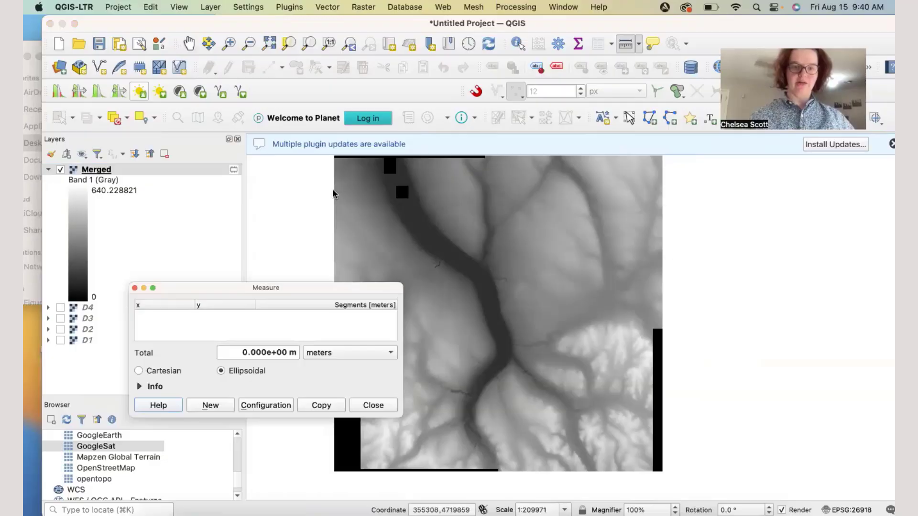
{"action": "left_click", "coordinate": [335, 192]}
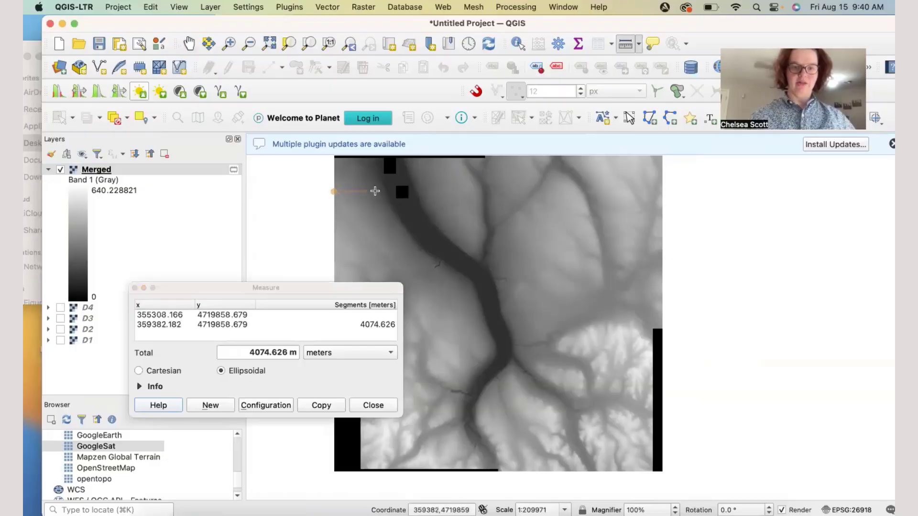
{"action": "left_click", "coordinate": [662, 191]}
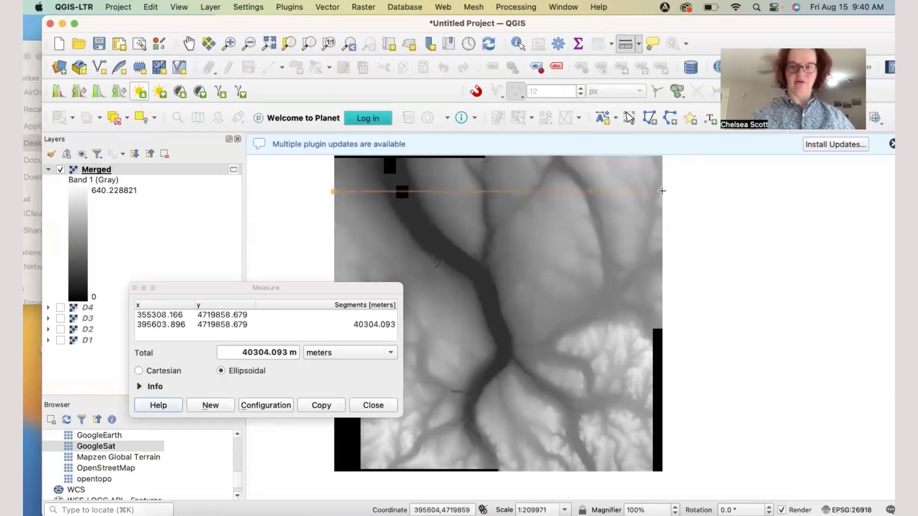
{"action": "left_click", "coordinate": [348, 354]}
{"action": "left_click", "coordinate": [351, 364]}
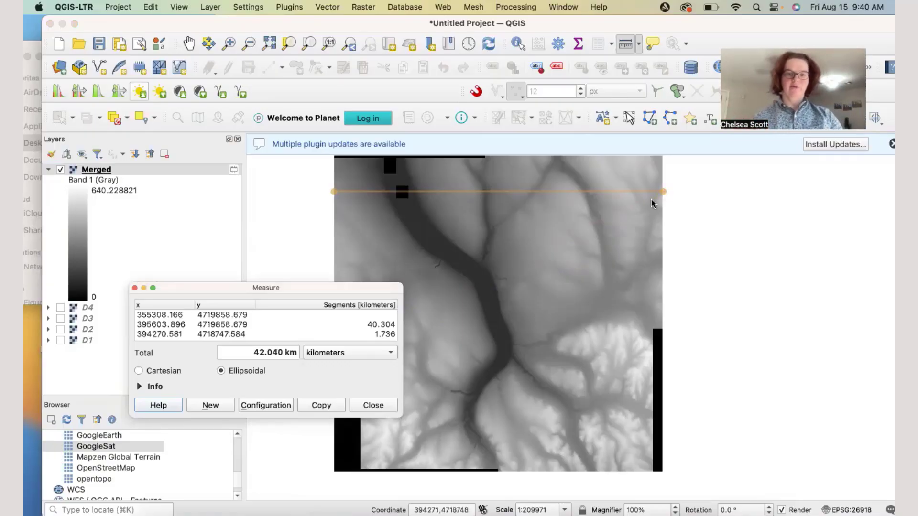
{"action": "left_click", "coordinate": [372, 406]}
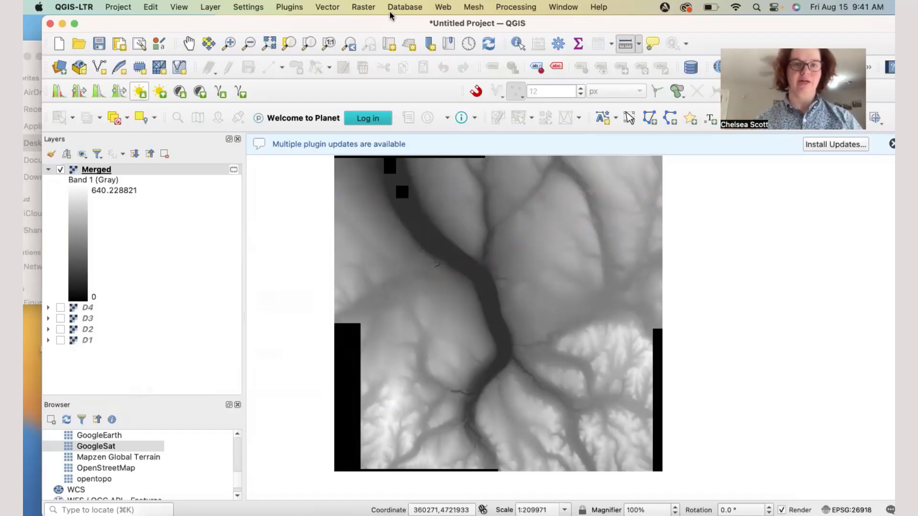
Step: Generate a hillshade from the Merged layer with Z factor 1, scale 1, light azimuth 315 and altitude 45, and close the tool
{"action": "left_click", "coordinate": [88, 170]}
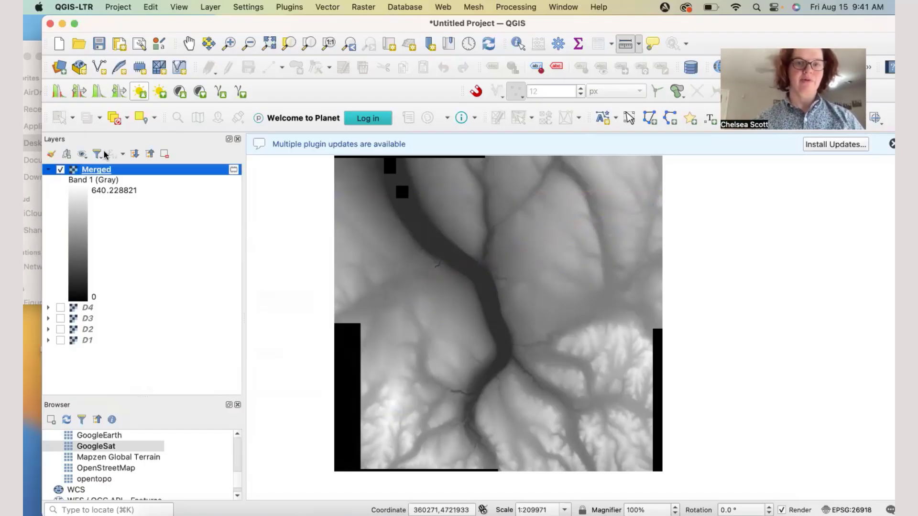
{"action": "left_click", "coordinate": [372, 8]}
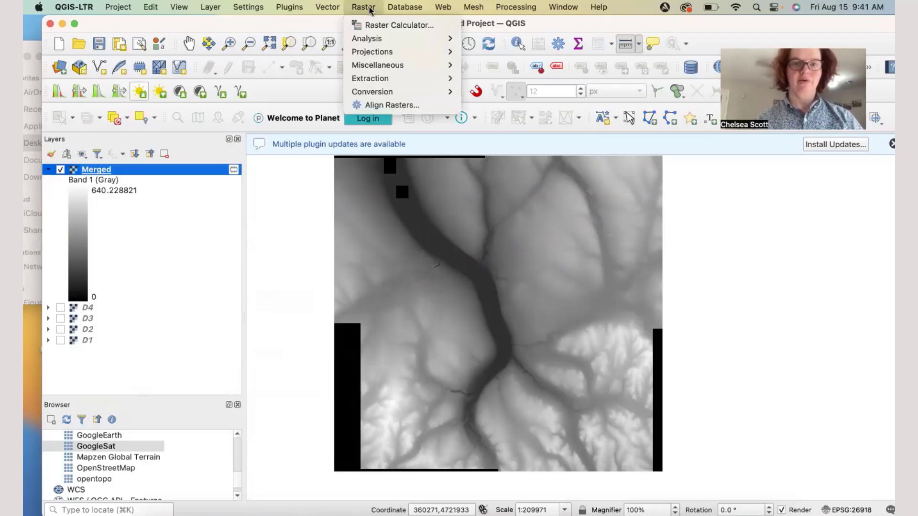
{"action": "mouse_move", "coordinate": [378, 43]}
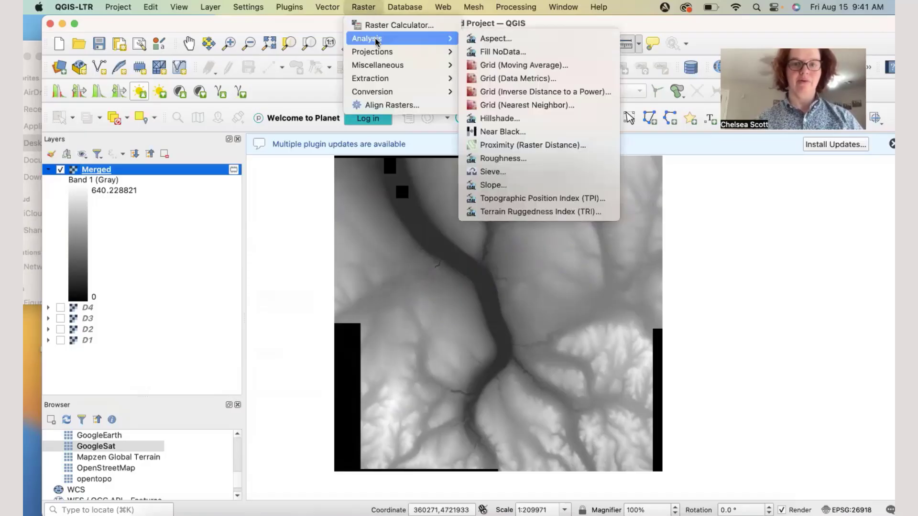
{"action": "left_click", "coordinate": [500, 119]}
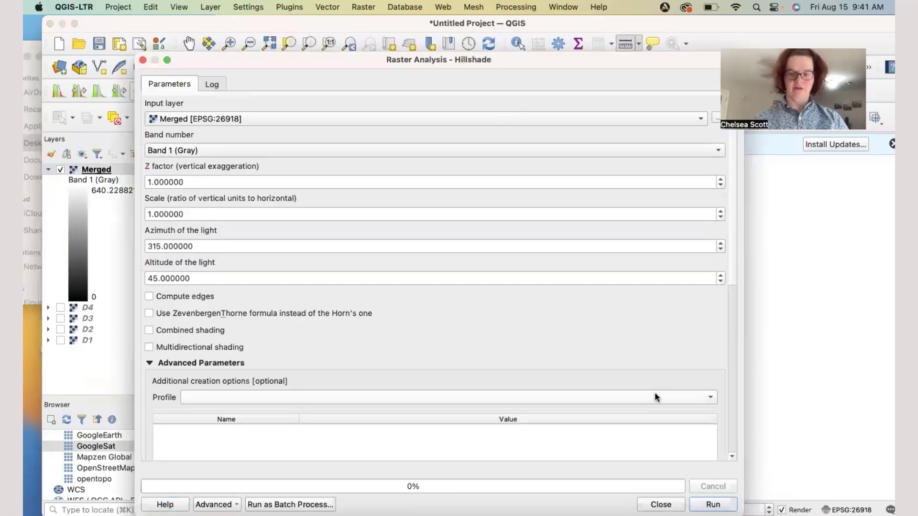
{"action": "left_click", "coordinate": [714, 506]}
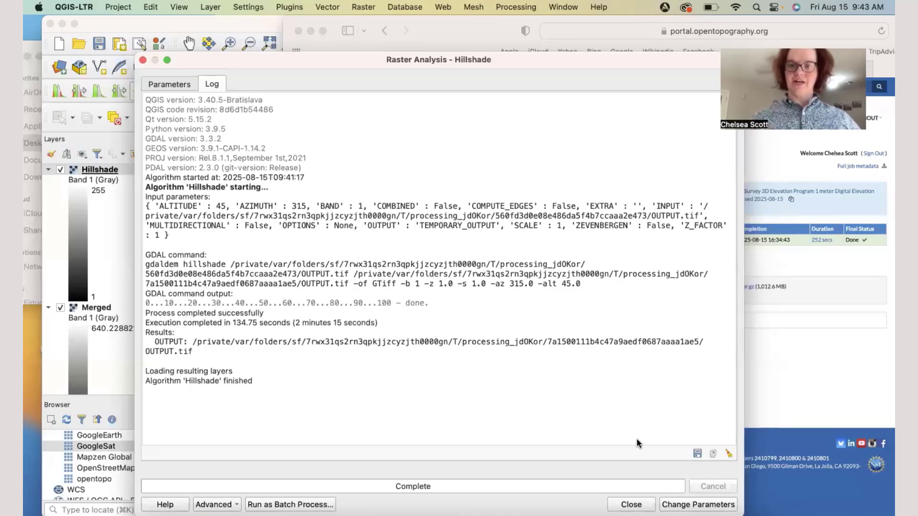
{"action": "left_click", "coordinate": [632, 505]}
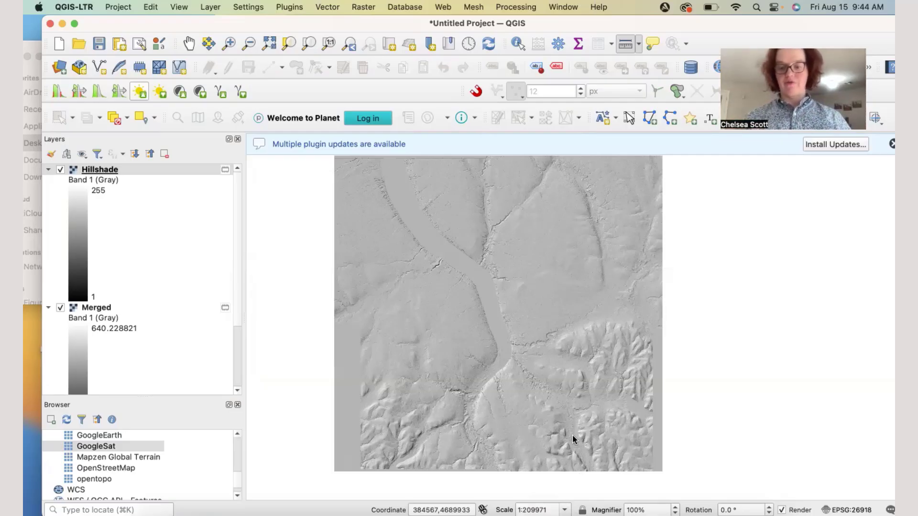
Step: Switch to the presentation slide about bulk download and API access
{"action": "left_click", "coordinate": [584, 511]}
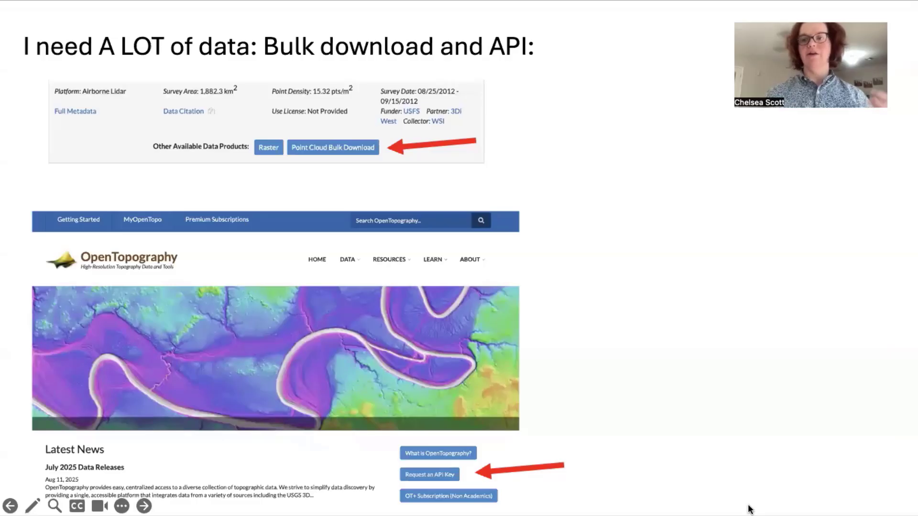